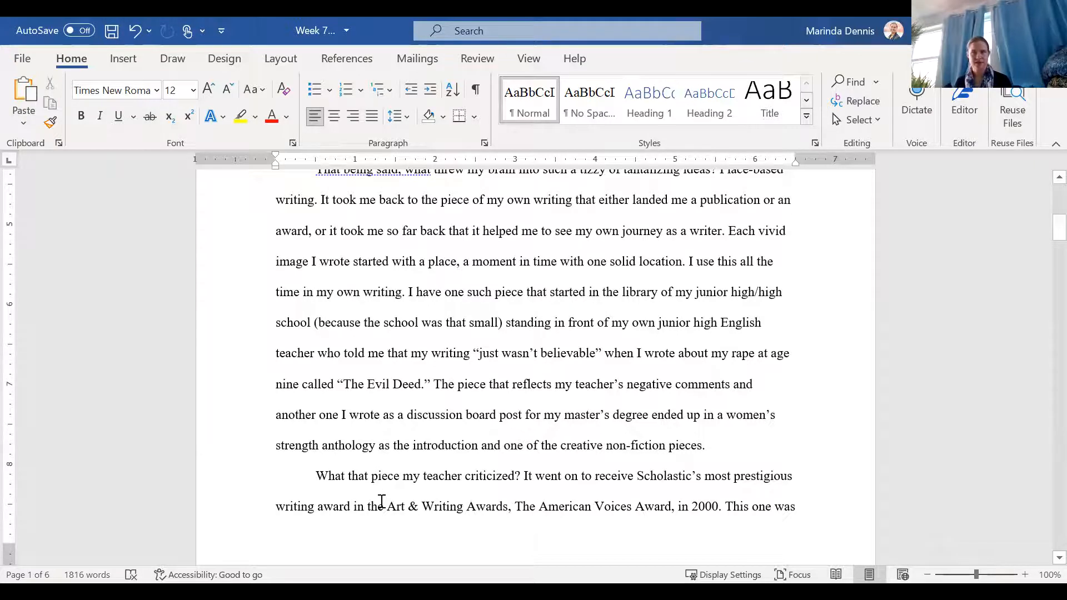
Step: Split the paragraph continuing onto page 2 so that "For my writing process" starts a new paragraph
scroll(383, 472, down, 5)
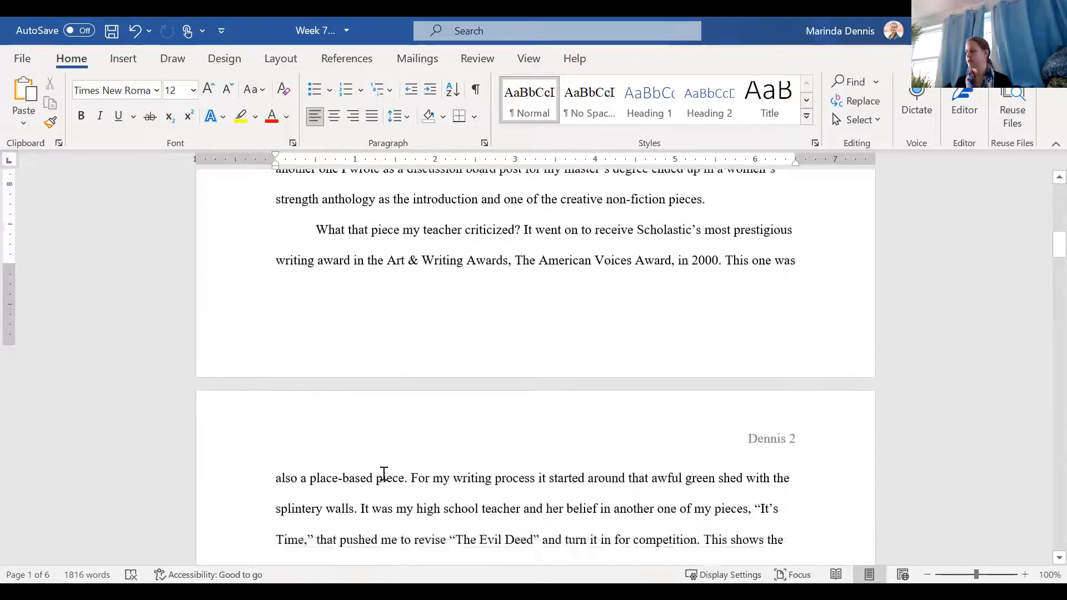
scroll(382, 475, up, 5)
scroll(384, 472, up, 6)
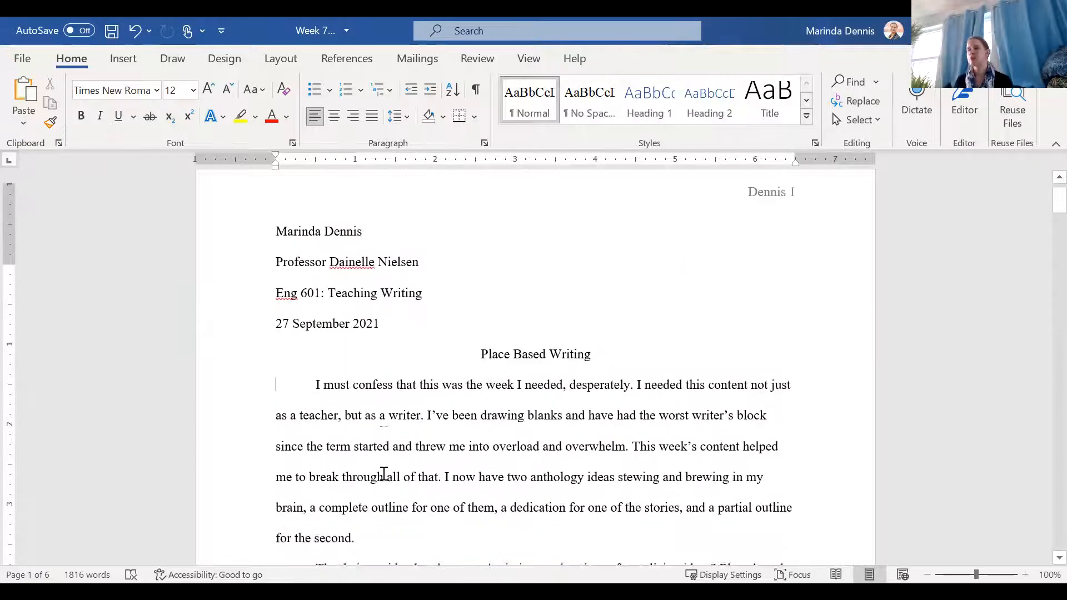
scroll(383, 472, down, 5)
scroll(384, 473, down, 5)
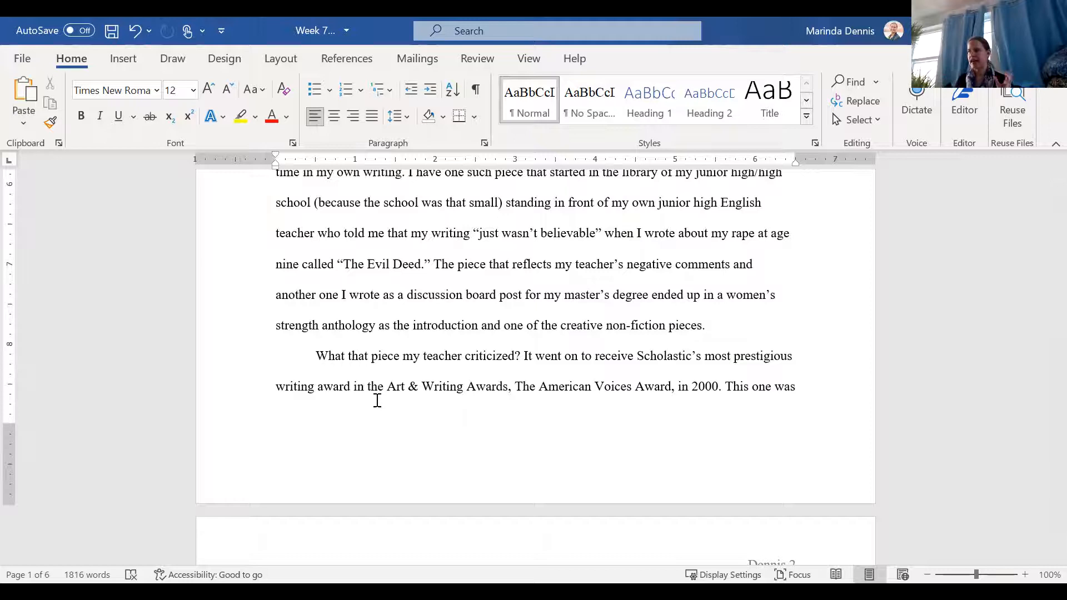
scroll(376, 400, down, 3)
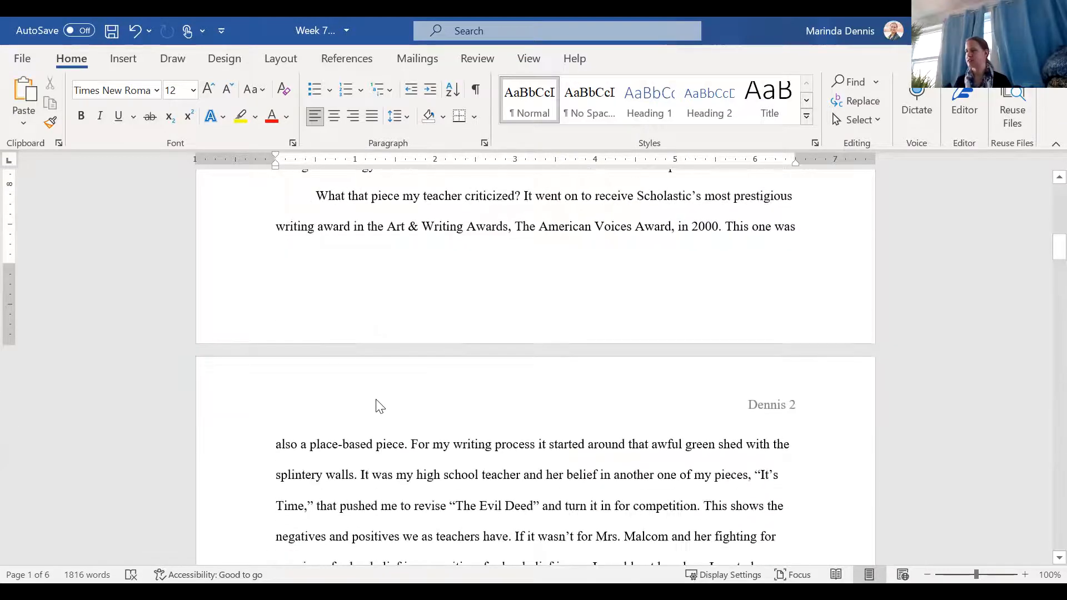
click(412, 444)
key(Return)
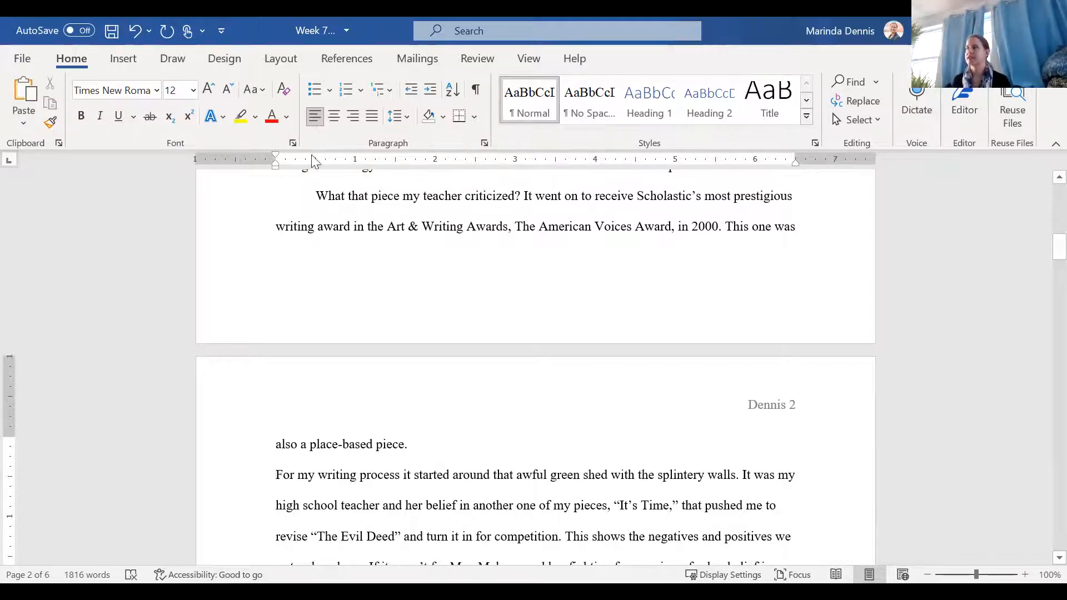
Step: Turn on Widow/Orphan control for the paragraph beginning "For my writing process"
click(281, 60)
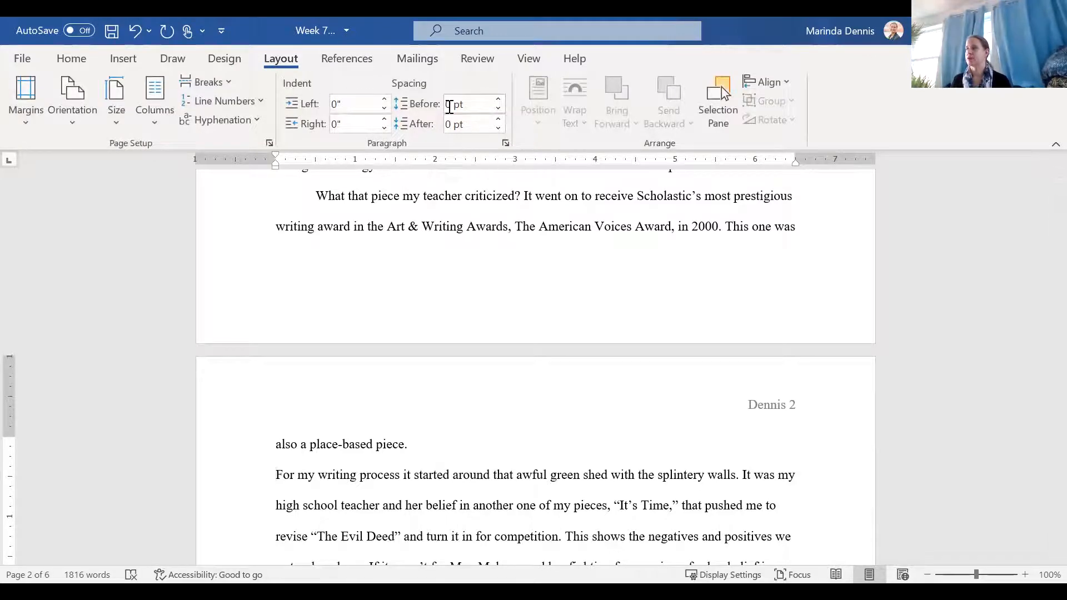
click(454, 125)
click(456, 106)
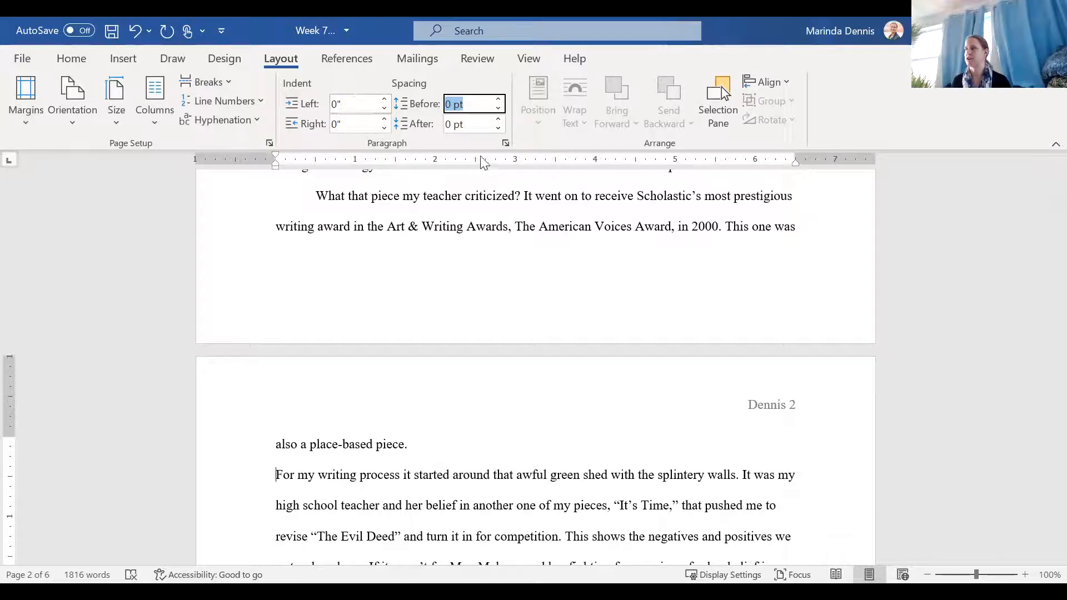
click(505, 144)
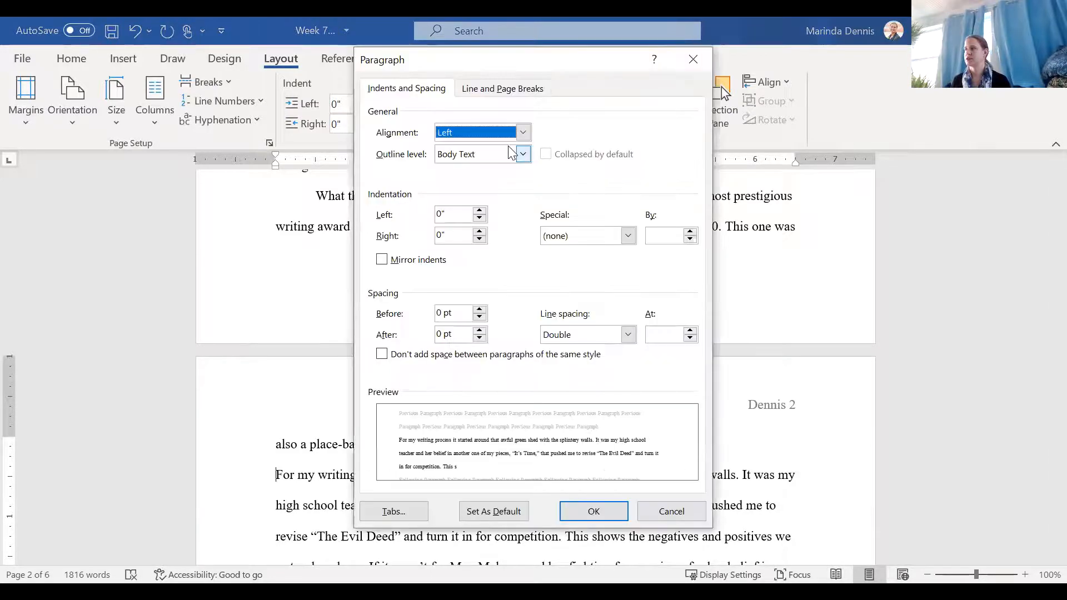
click(496, 98)
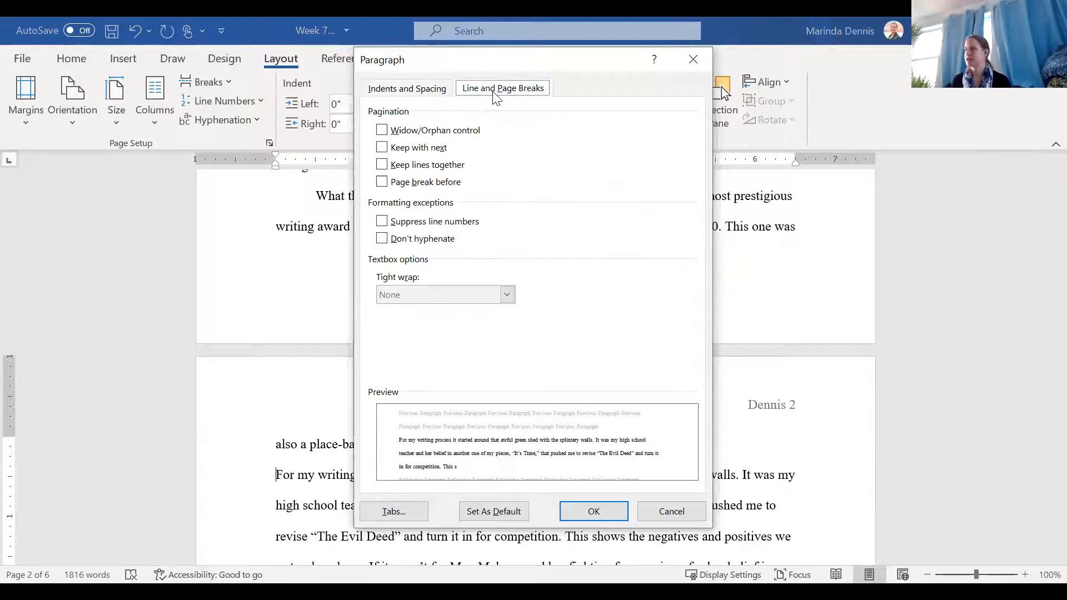
click(383, 131)
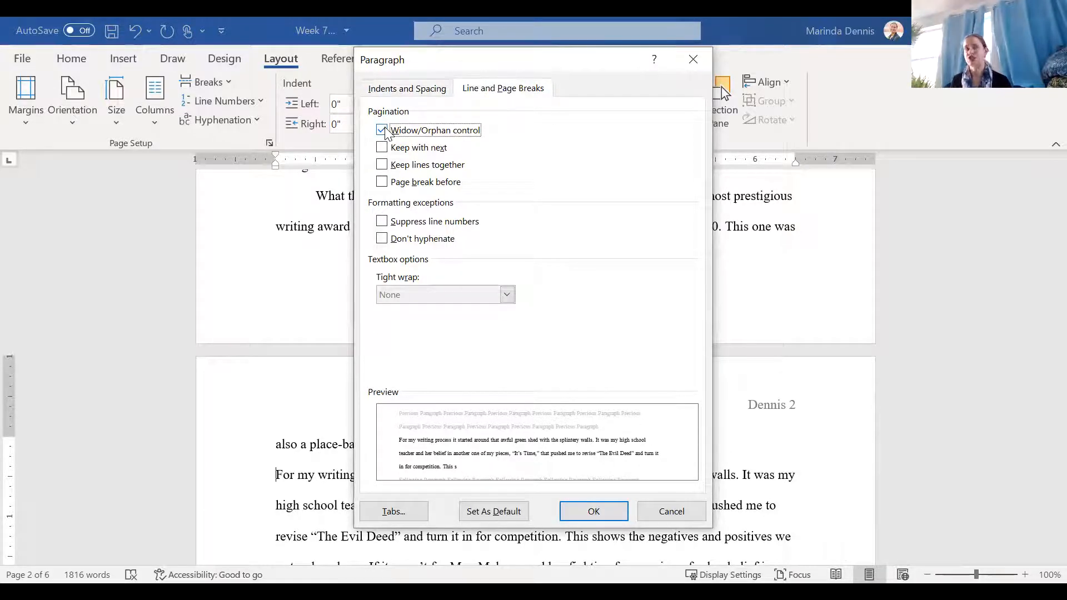
click(593, 509)
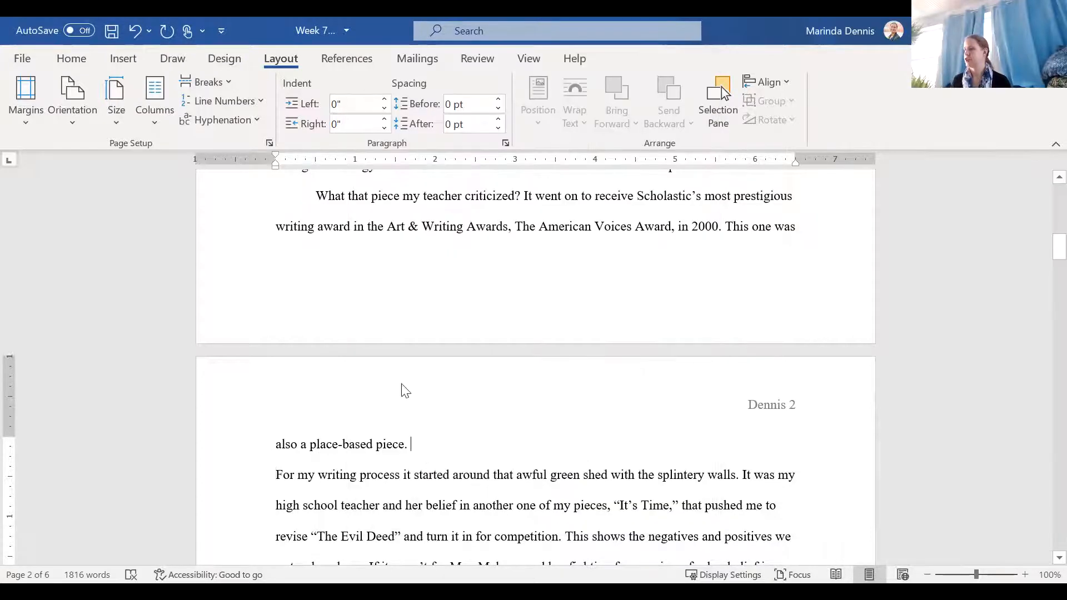
Step: Turn on Widow/Orphan control for the paragraph beginning "What that piece my teacher criticized?" and check the page break around it
click(506, 143)
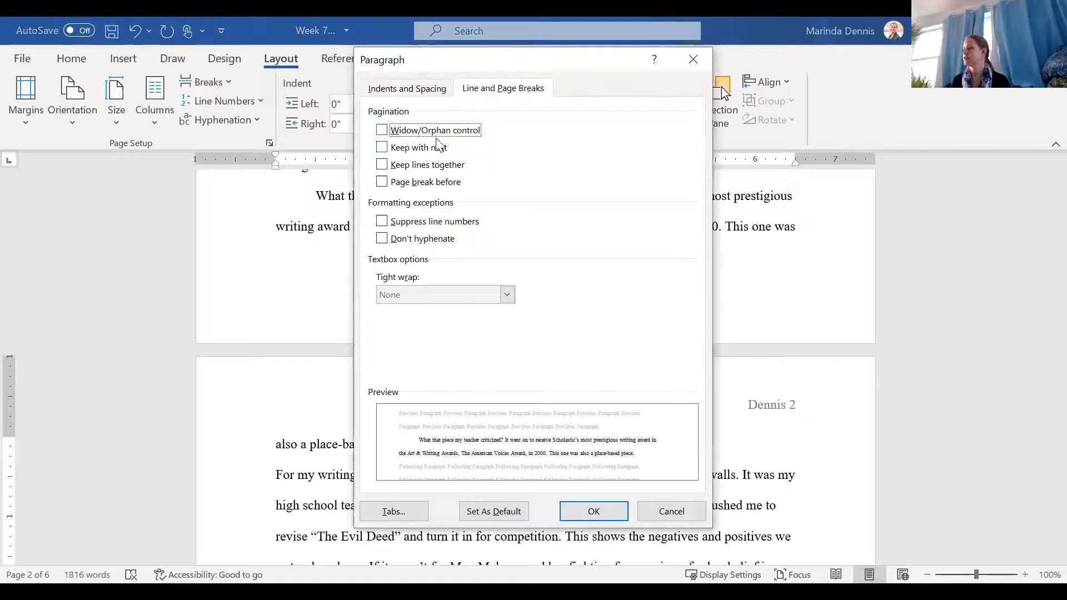
click(594, 512)
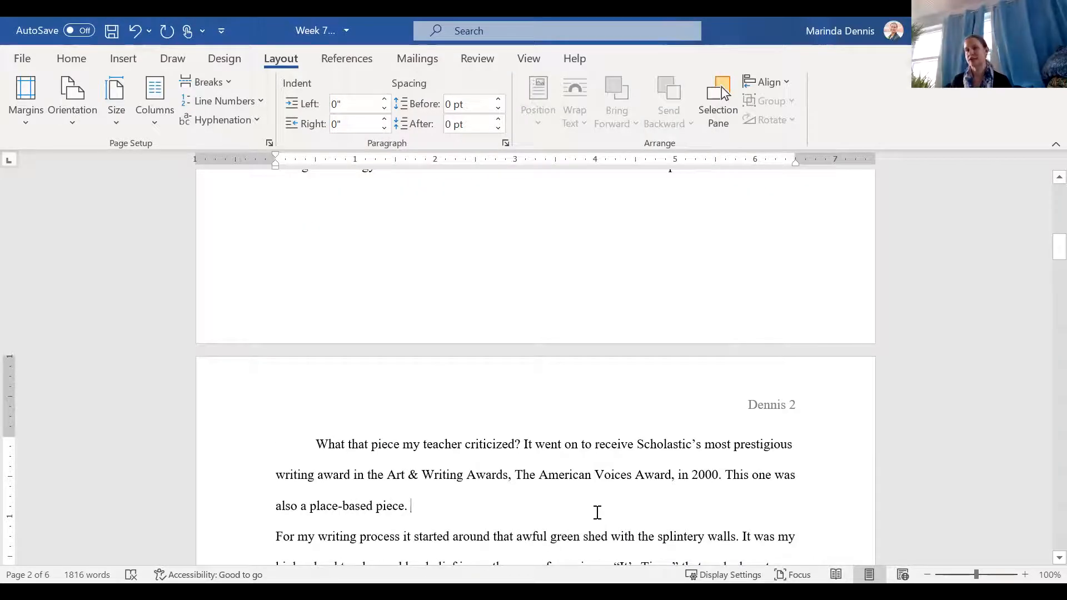
scroll(405, 321, up, 3)
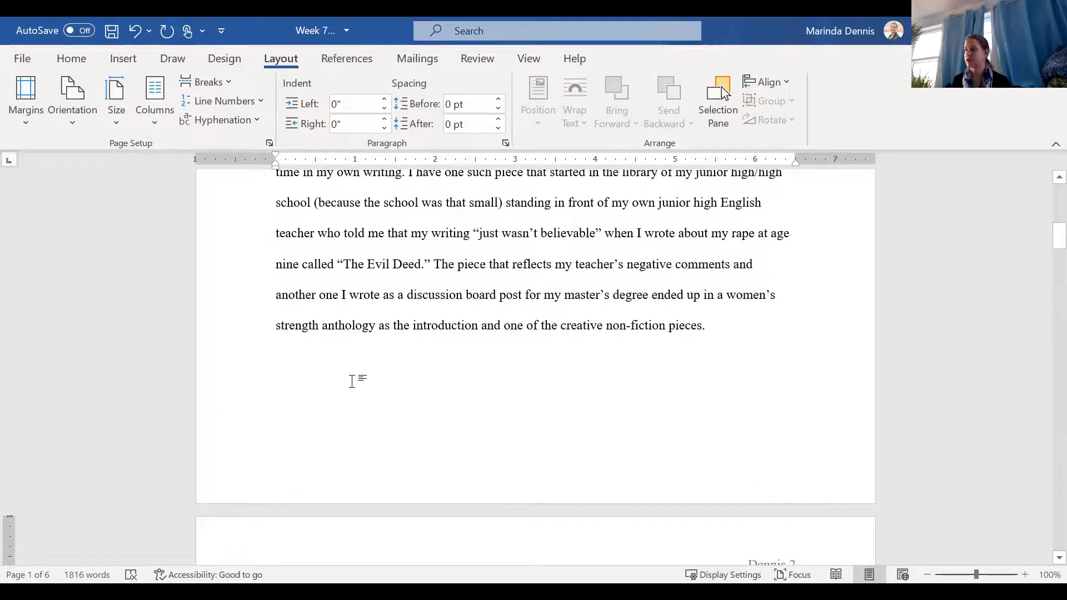
scroll(539, 384, down, 4)
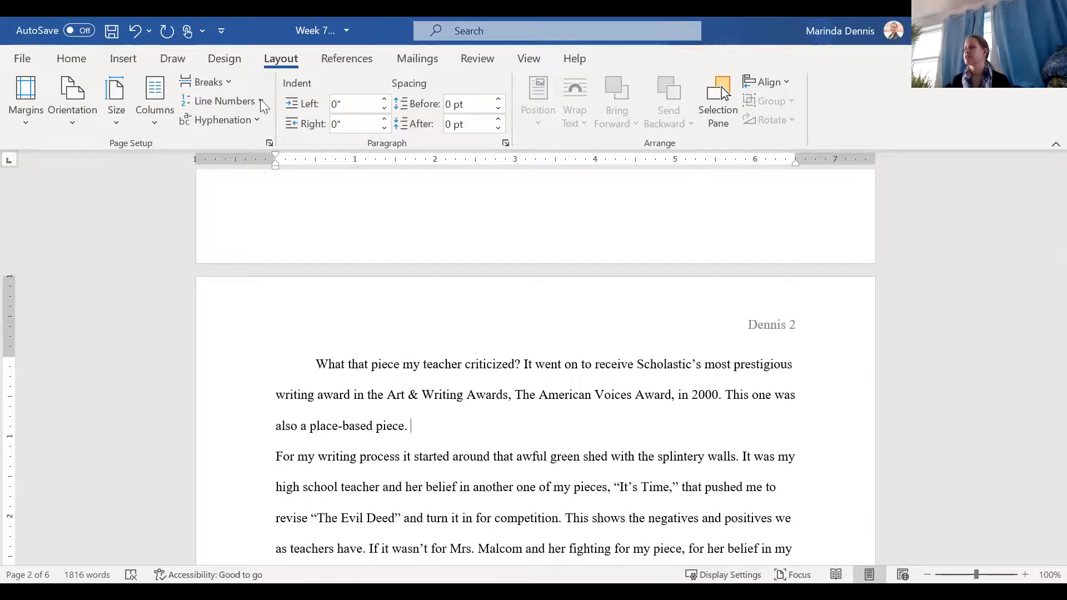
Step: Turn Widow/Orphan control back off for the paragraph beginning "What that piece my teacher criticized?"
click(505, 144)
click(384, 131)
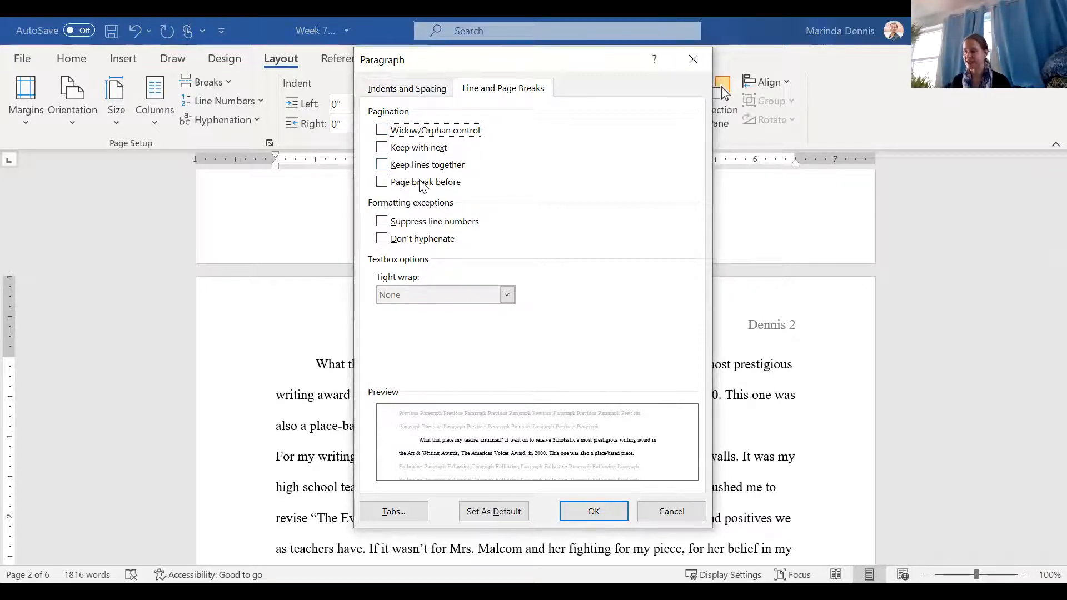
click(593, 511)
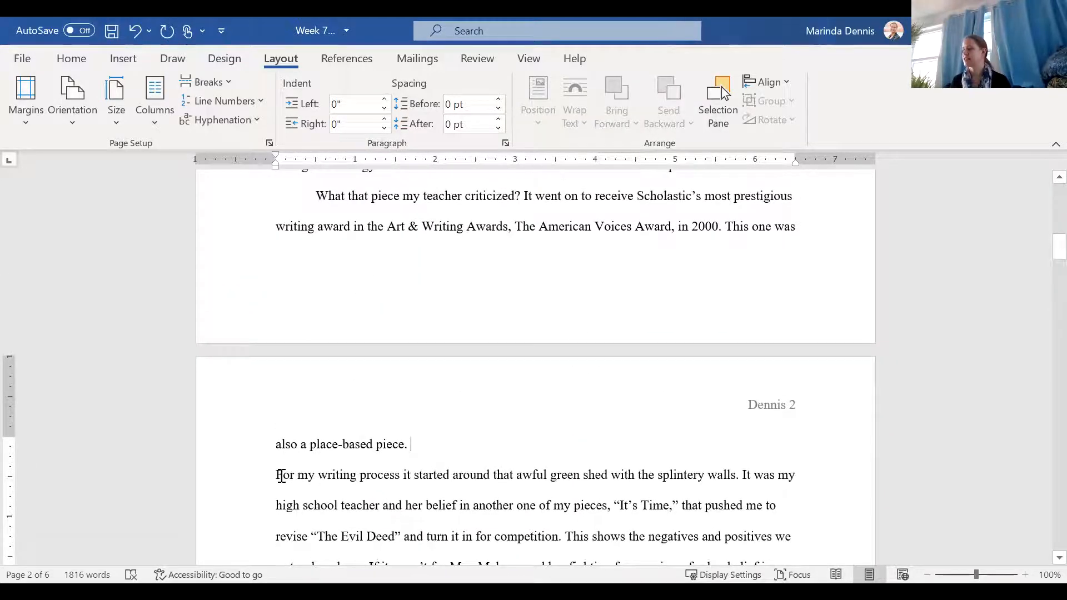
Step: Rejoin the "For my writing process" text with the preceding paragraph and check the merged paragraph's line and page break settings
click(277, 476)
key(BackSpace)
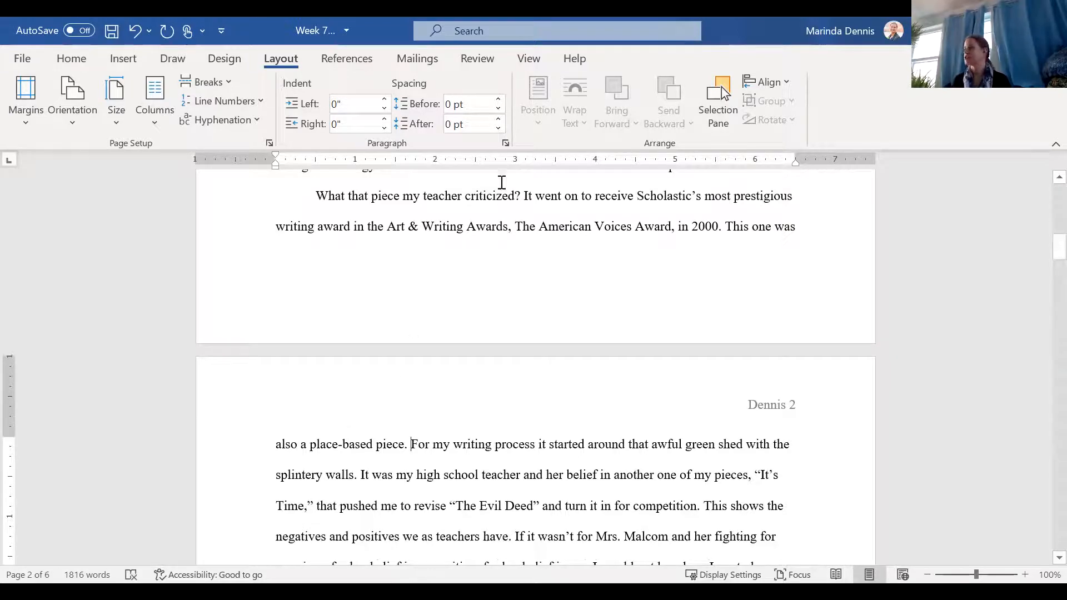
click(506, 144)
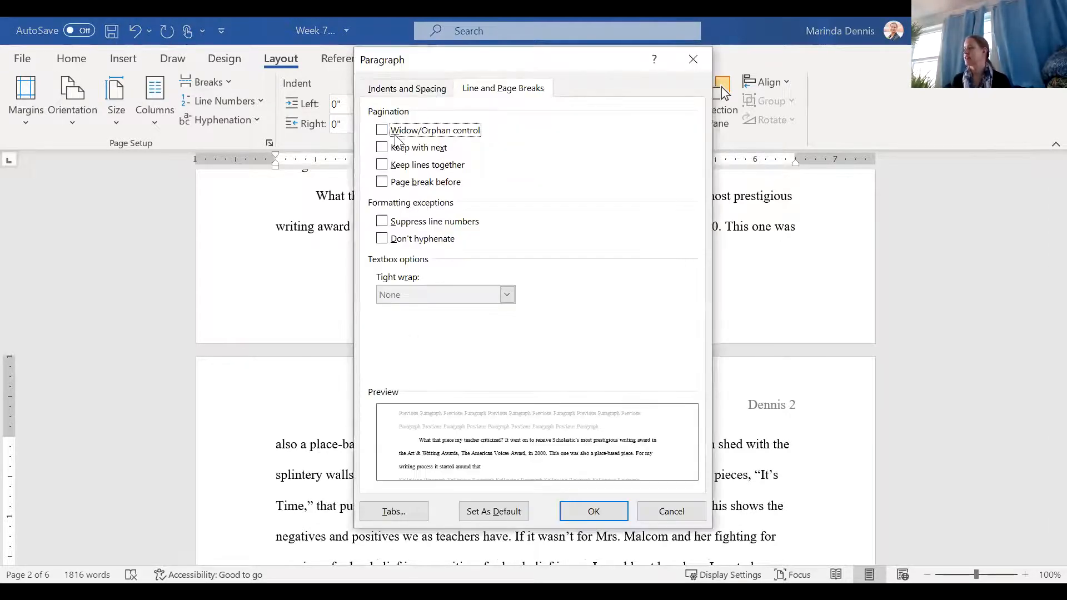
click(592, 510)
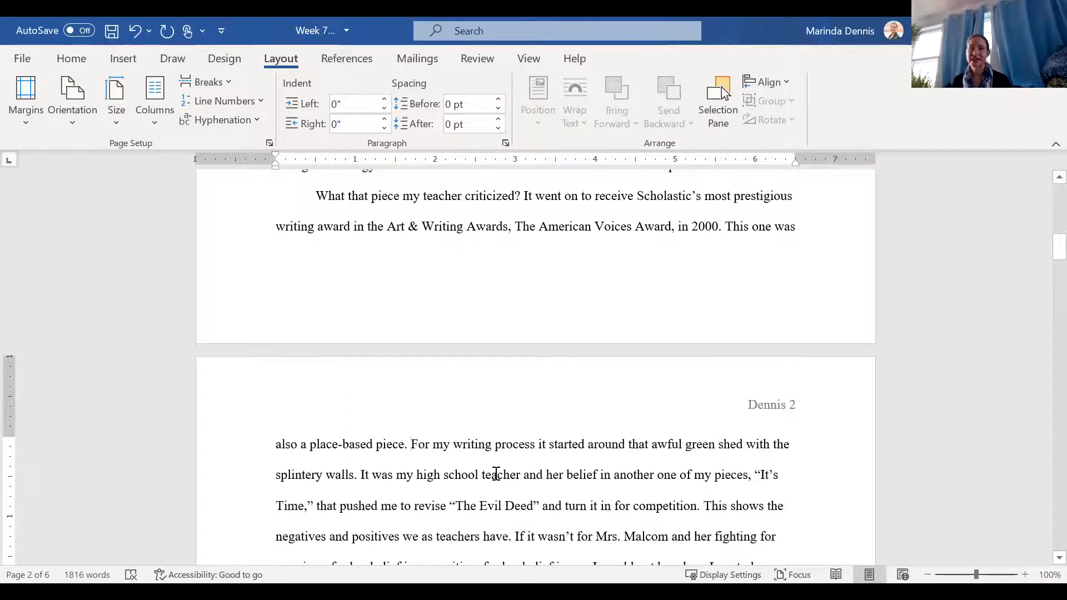
Step: Break the page 2 paragraph again after "also a place-based piece." to start a separate paragraph
scroll(497, 474, up, 5)
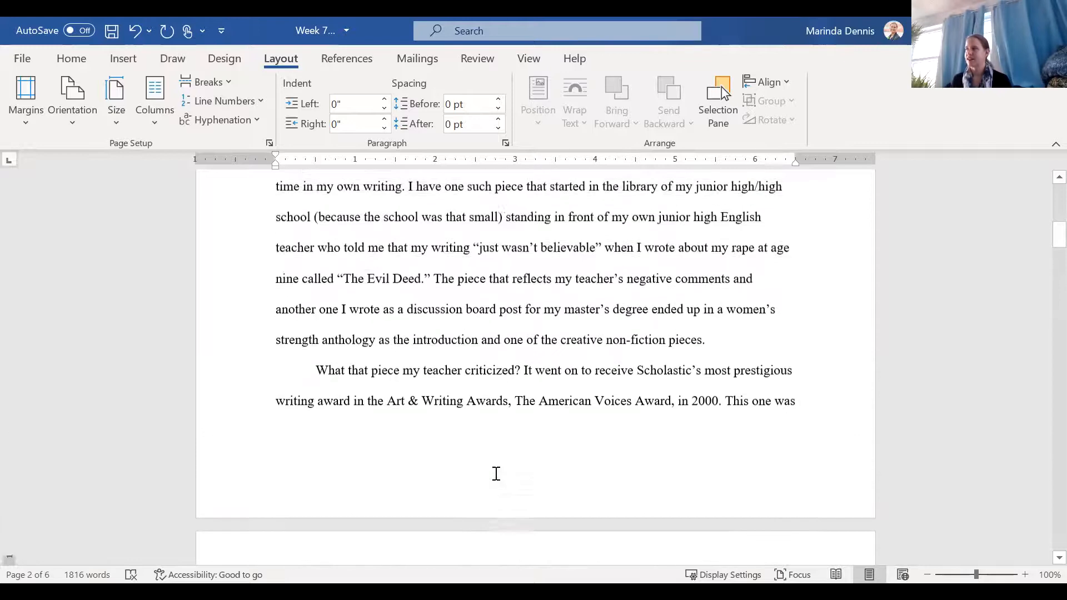
scroll(496, 474, up, 3)
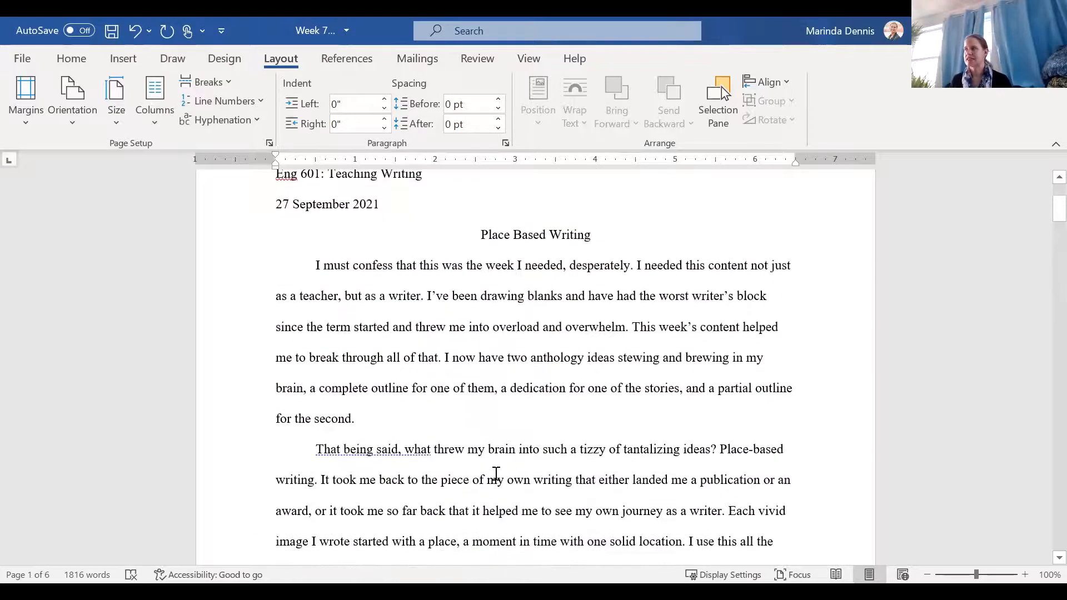
click(316, 261)
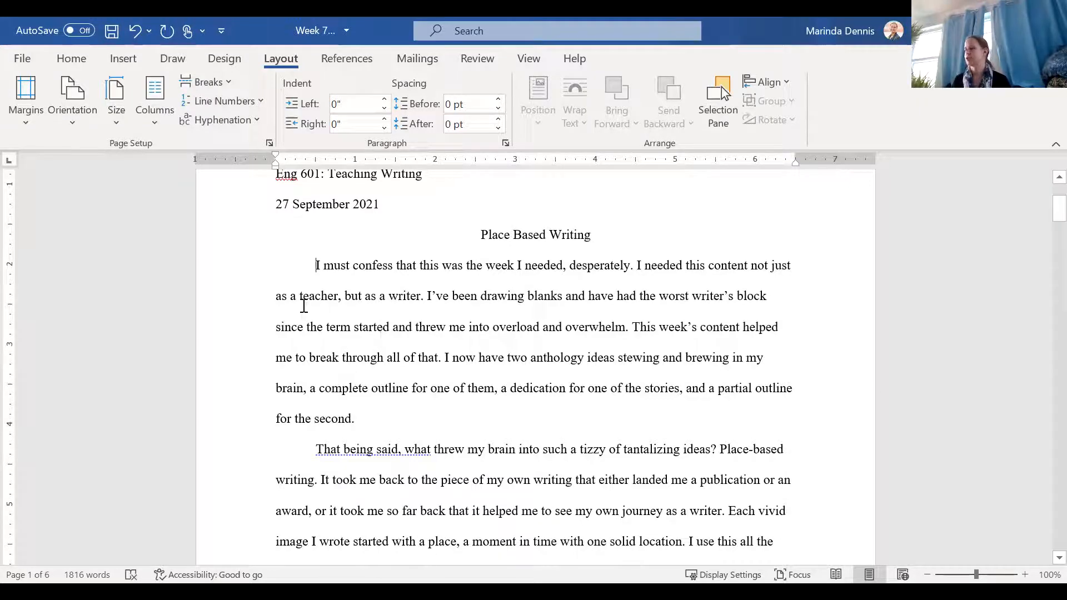
scroll(414, 431, down, 4)
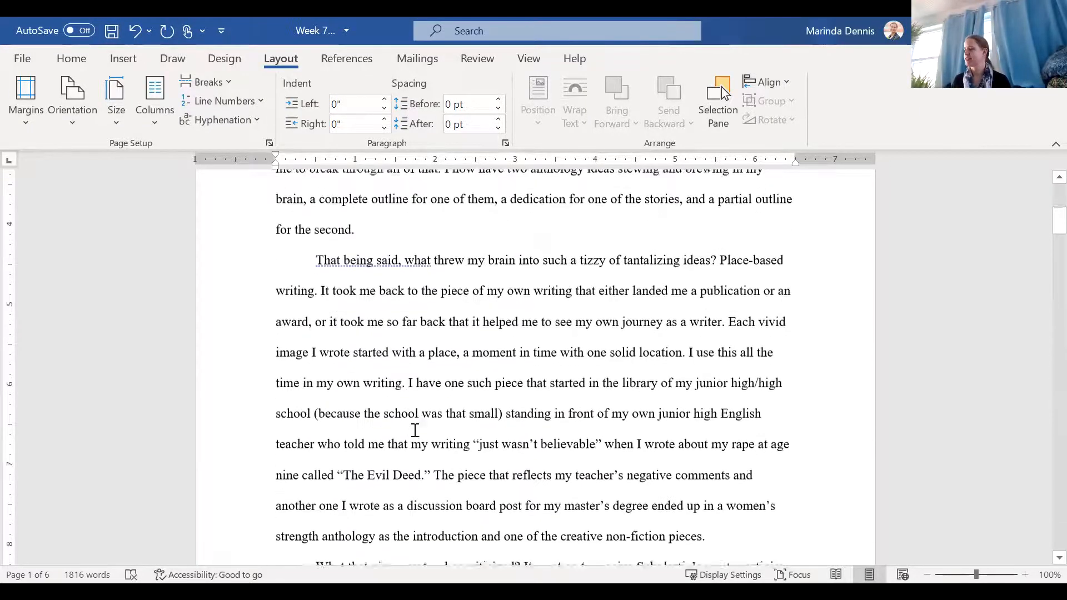
scroll(414, 432, down, 6)
scroll(413, 432, up, 2)
scroll(413, 431, up, 3)
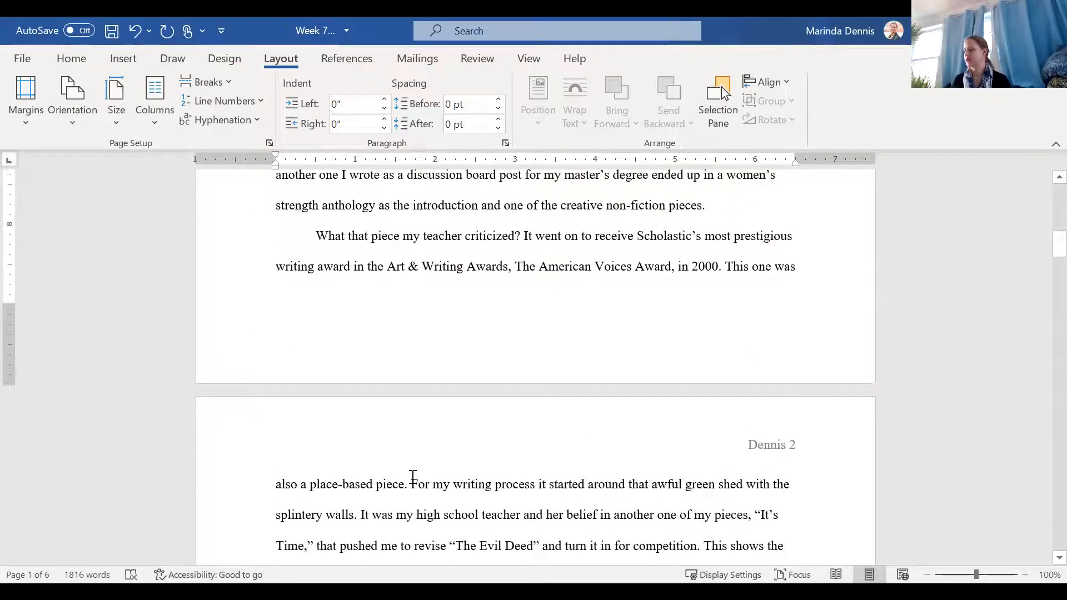
click(411, 483)
key(Return)
scroll(536, 367, down, 3)
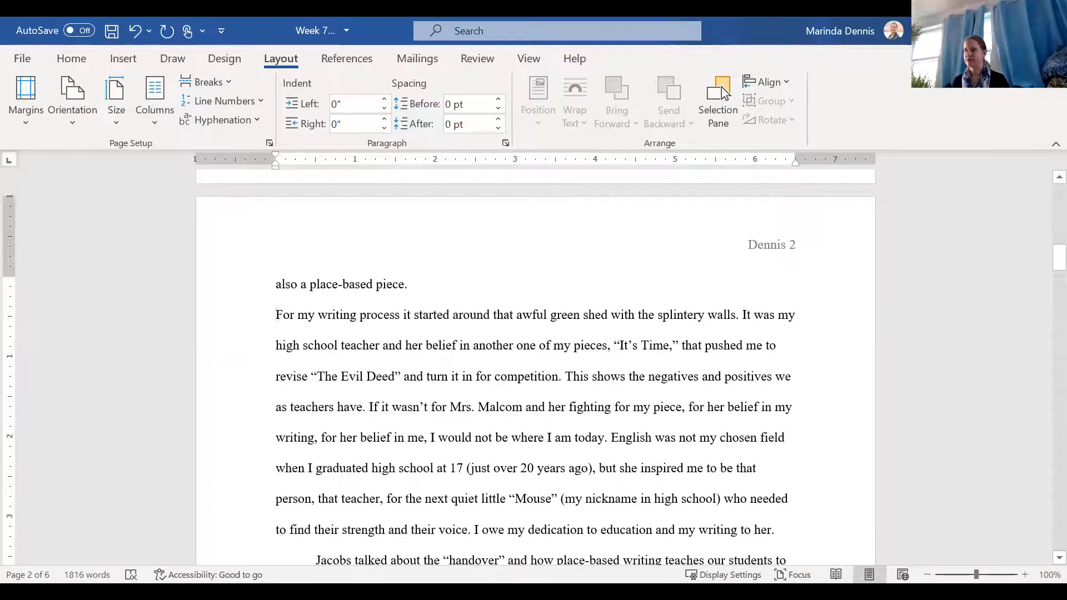
Step: Try a first-line indent on the "For my writing process" paragraph twice, removing it each time, and merge the text back into the preceding paragraph
key(Tab)
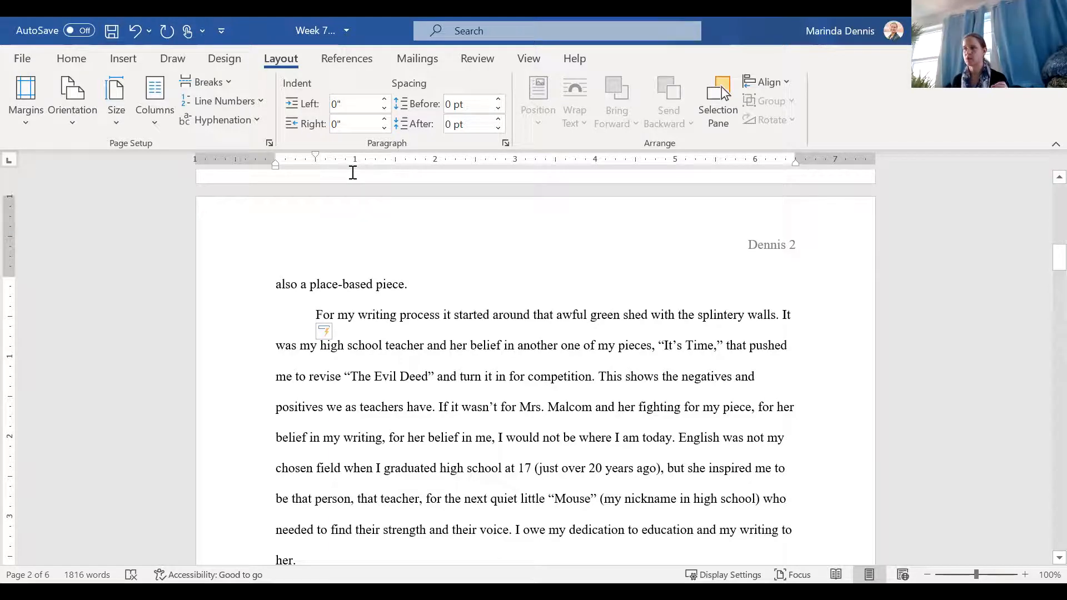
key(BackSpace)
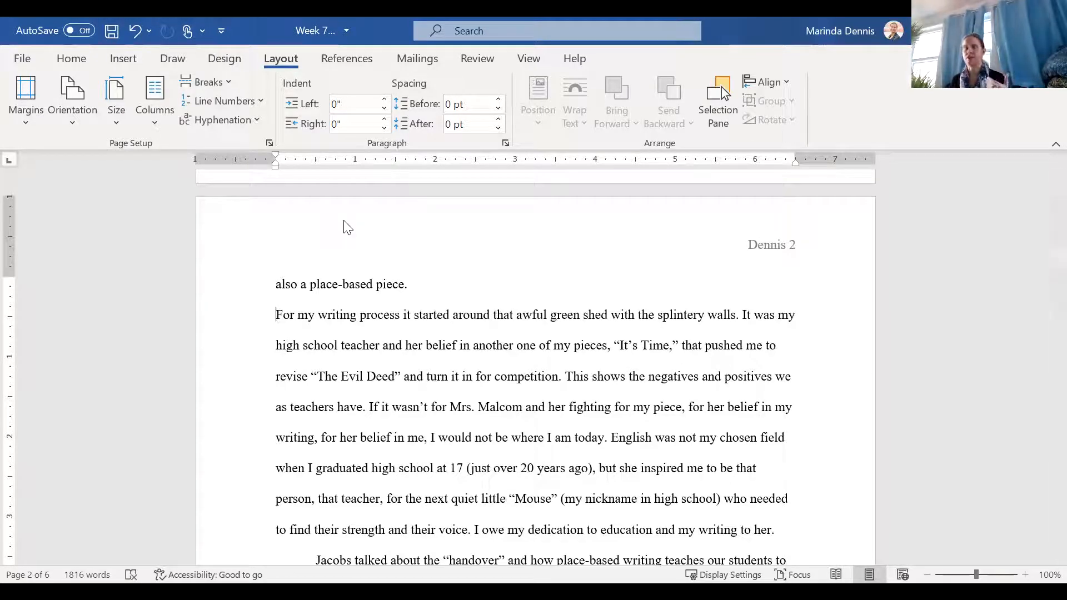
key(Tab)
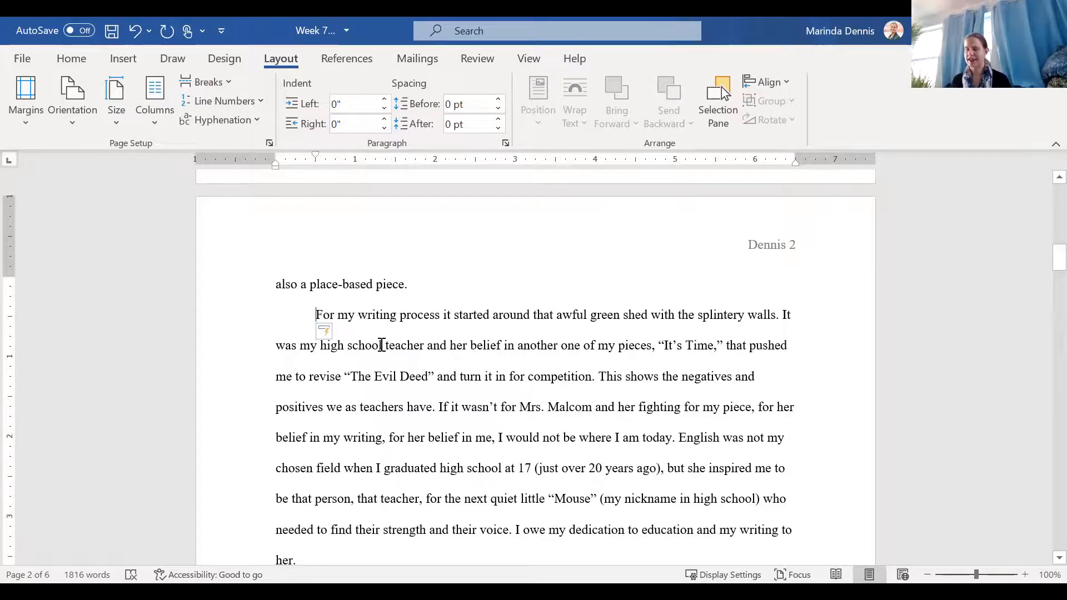
key(BackSpace)
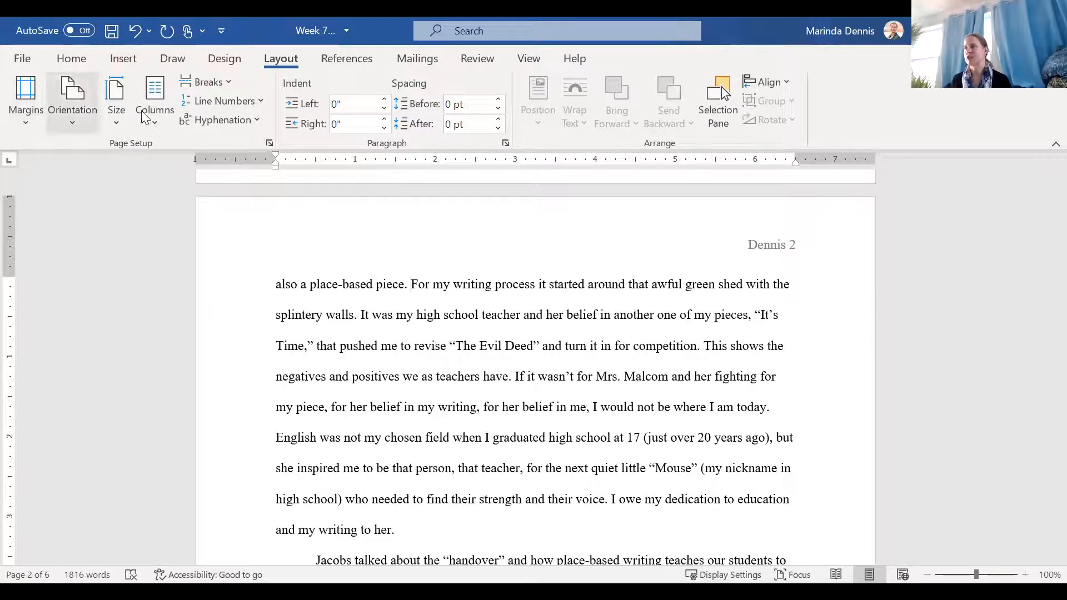
Step: Apply the Normal margins preset with 1" on all sides and check the paragraph's line and page break settings
click(26, 100)
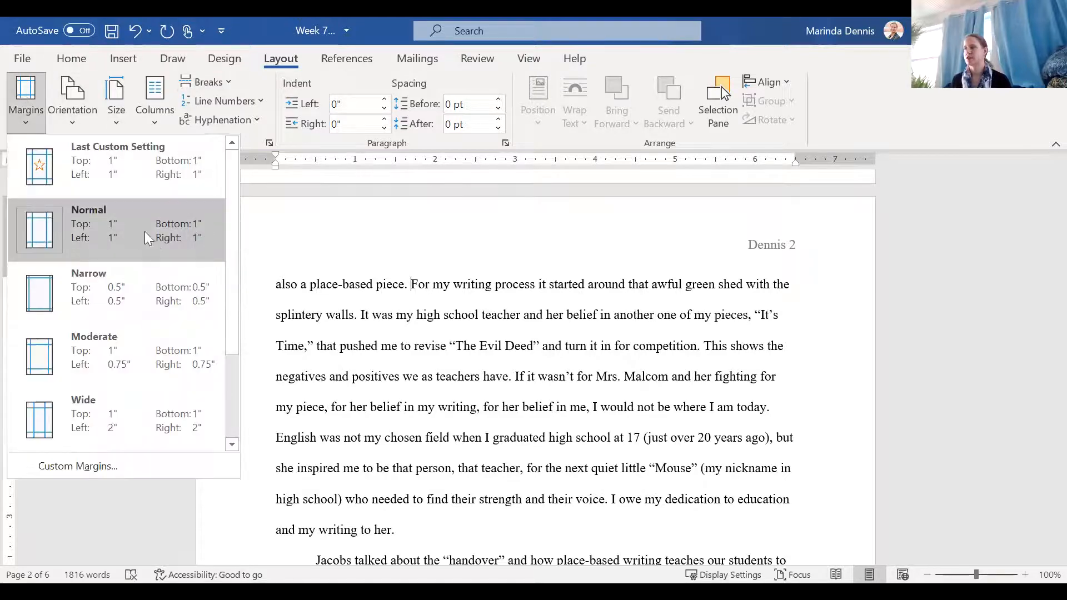
click(183, 236)
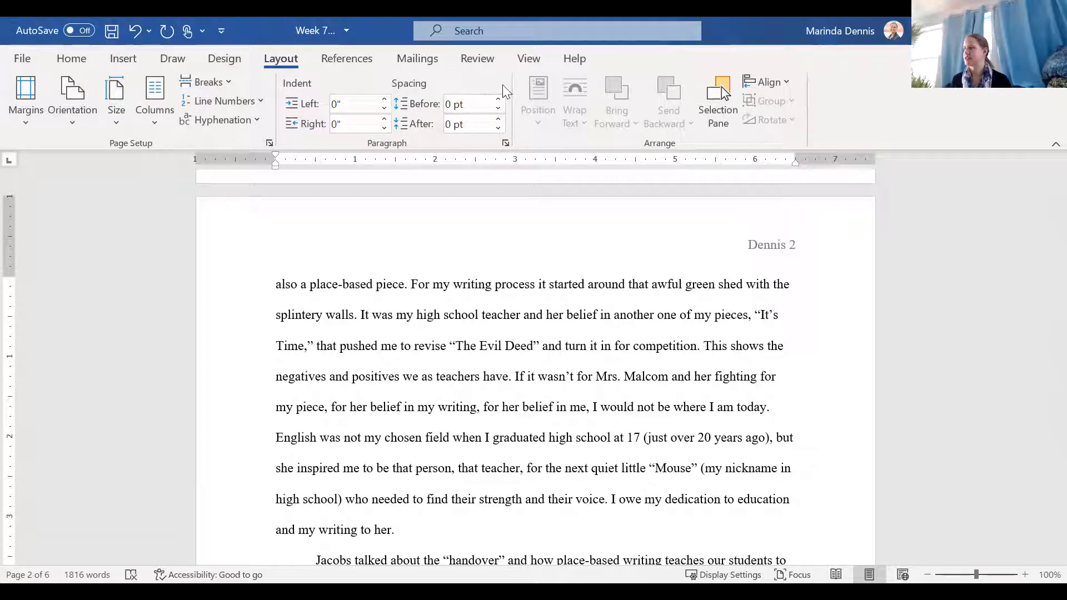
click(506, 143)
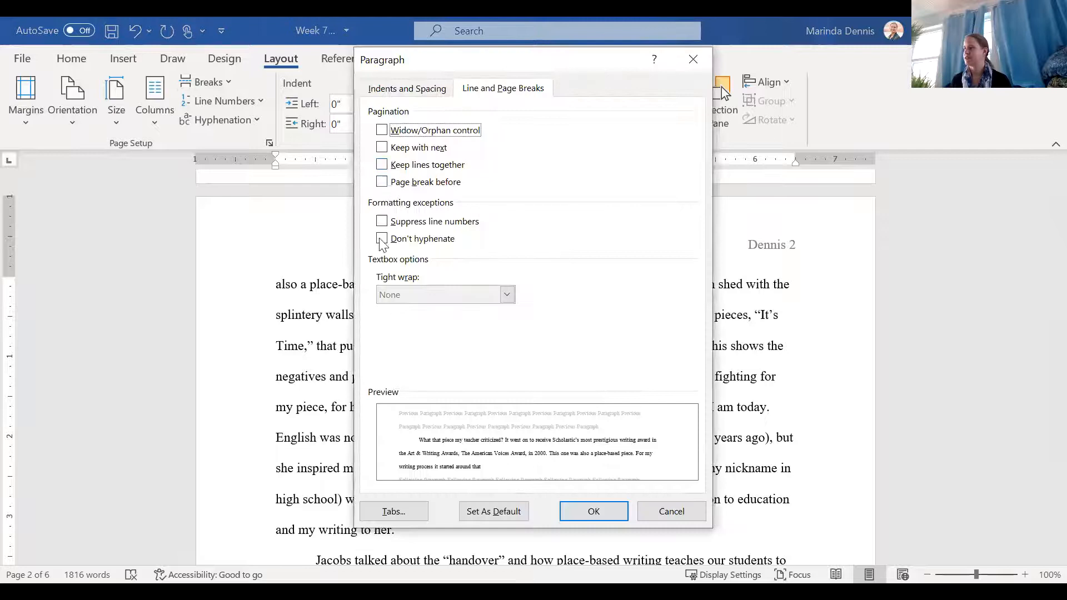
click(612, 514)
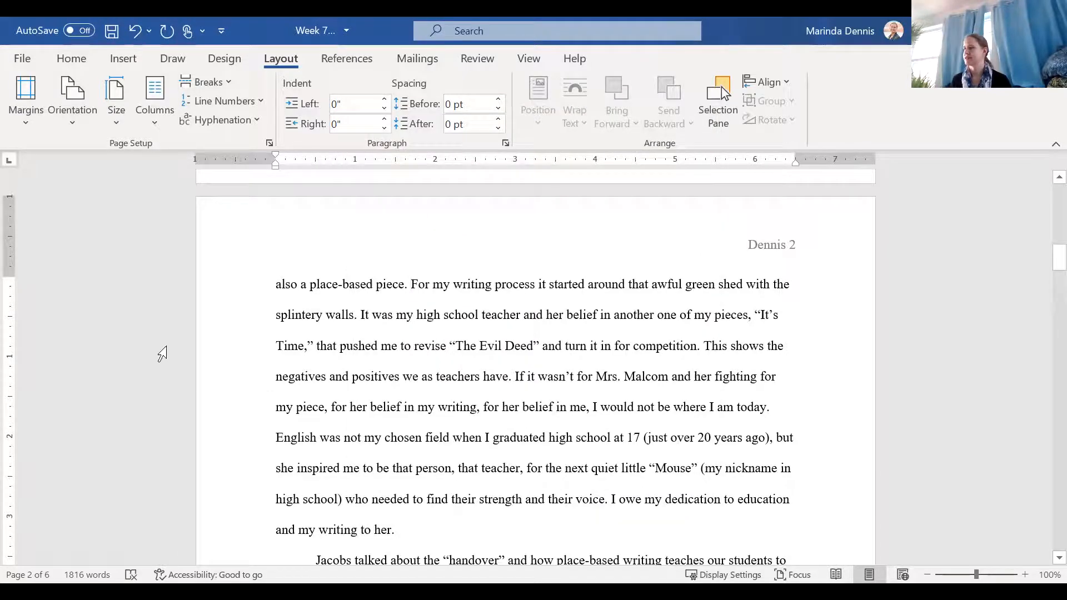
click(32, 87)
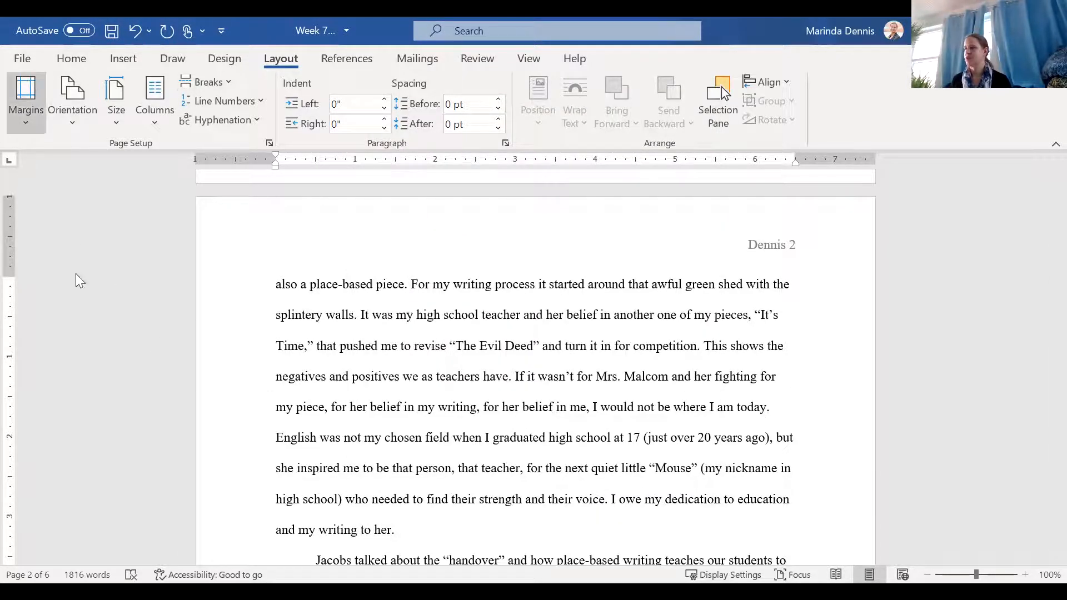
click(126, 222)
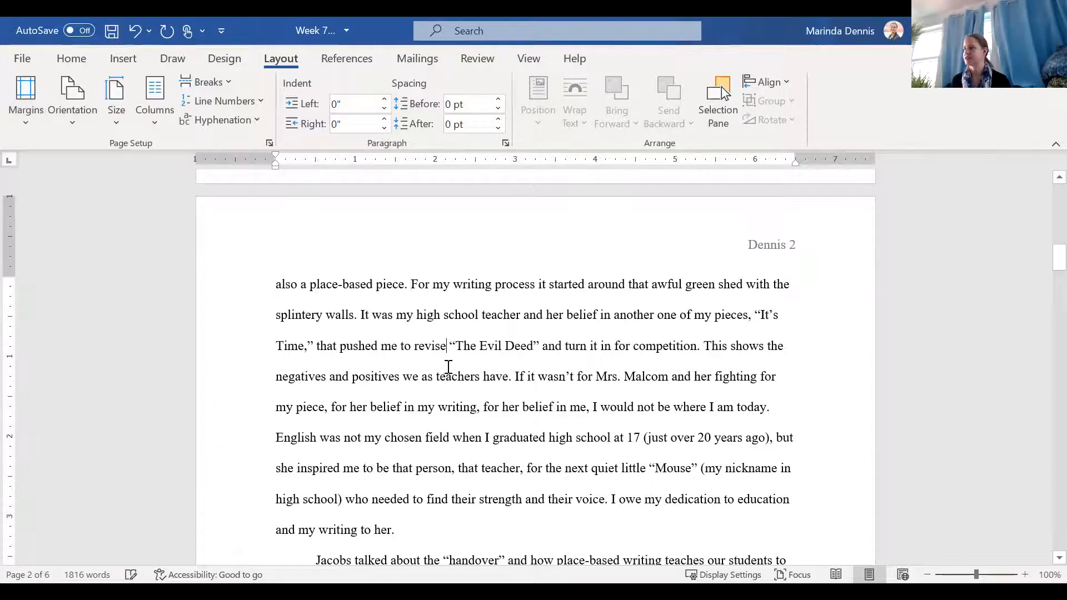
scroll(345, 438, down, 2)
scroll(346, 438, down, 5)
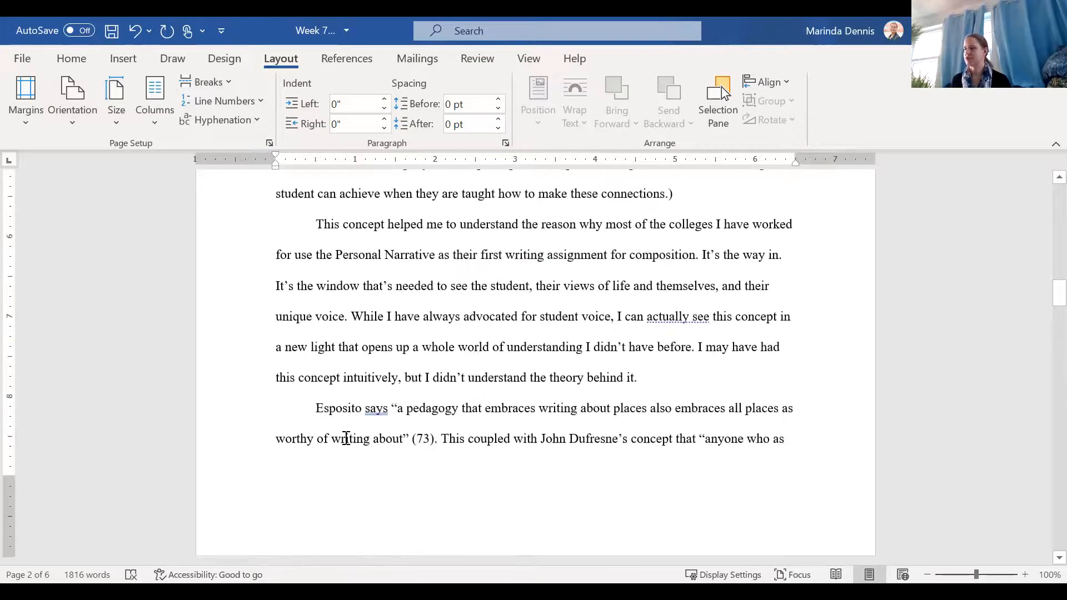
scroll(345, 438, up, 18)
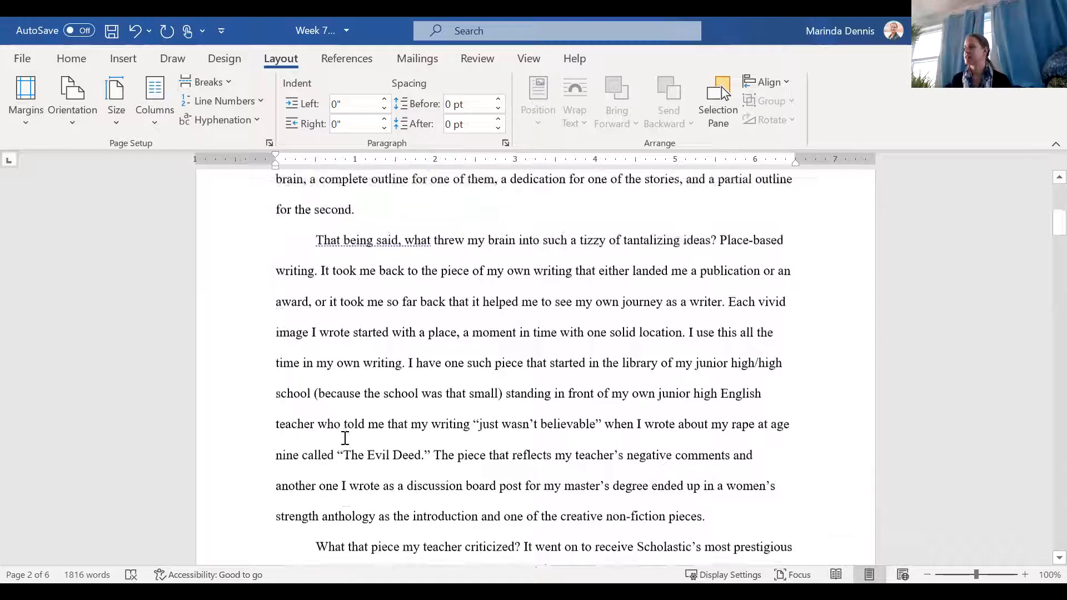
scroll(345, 438, up, 3)
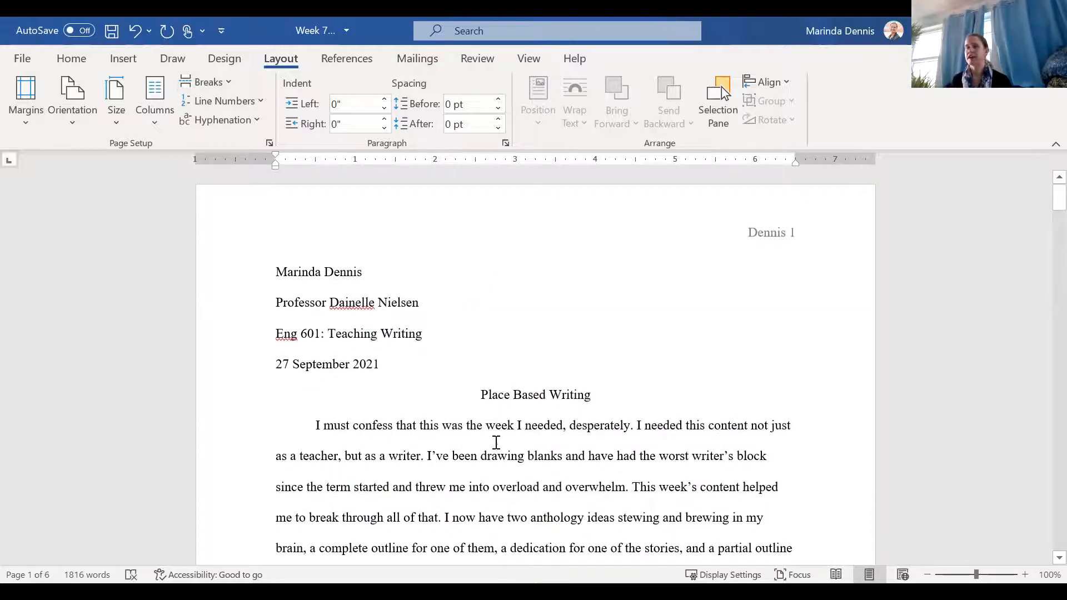